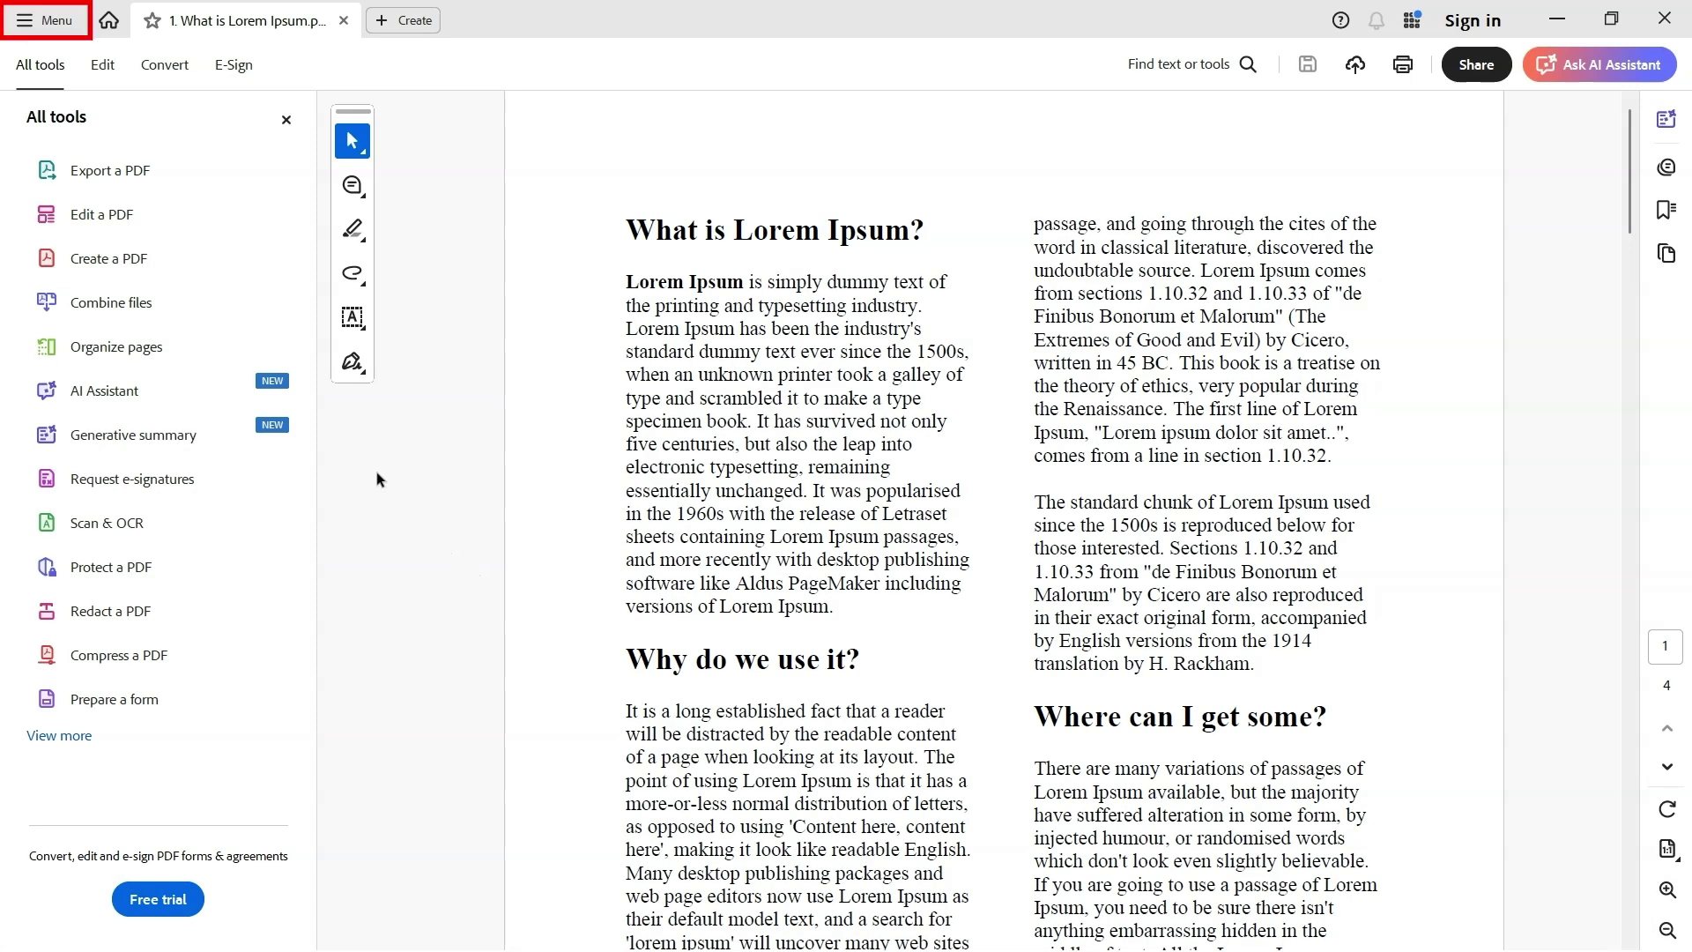
Open the PDF's Security properties to check its Password Security settings
{"action": "left_click", "coordinate": [31, 25]}
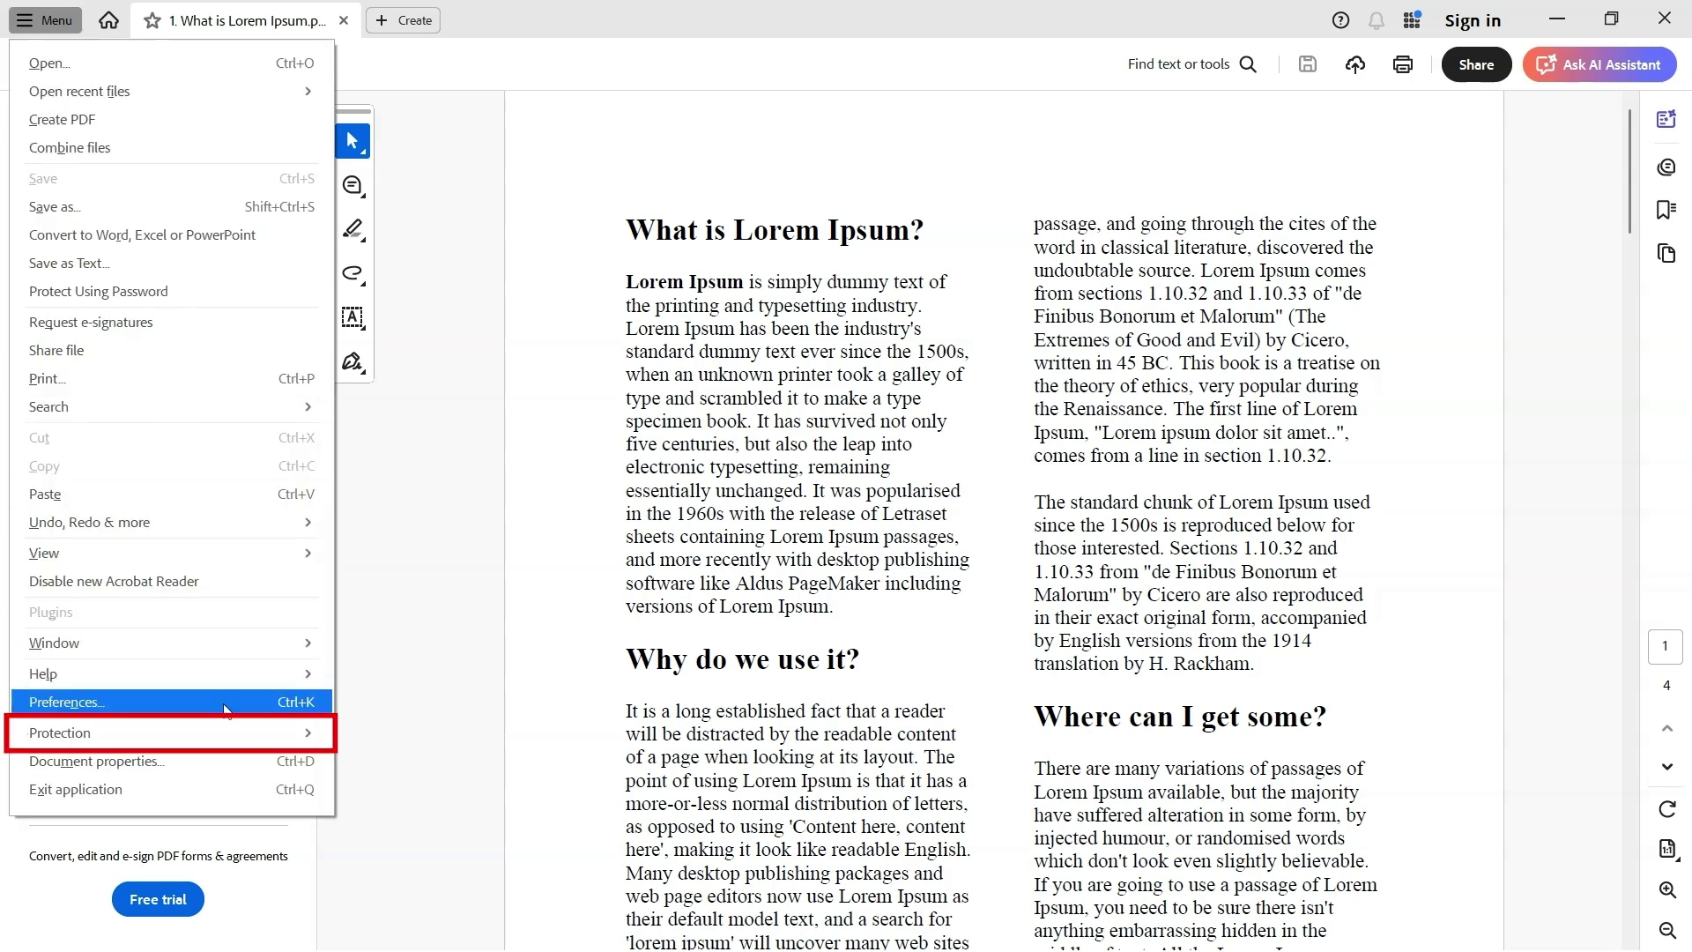
{"action": "mouse_move", "coordinate": [229, 722]}
{"action": "left_click", "coordinate": [368, 741]}
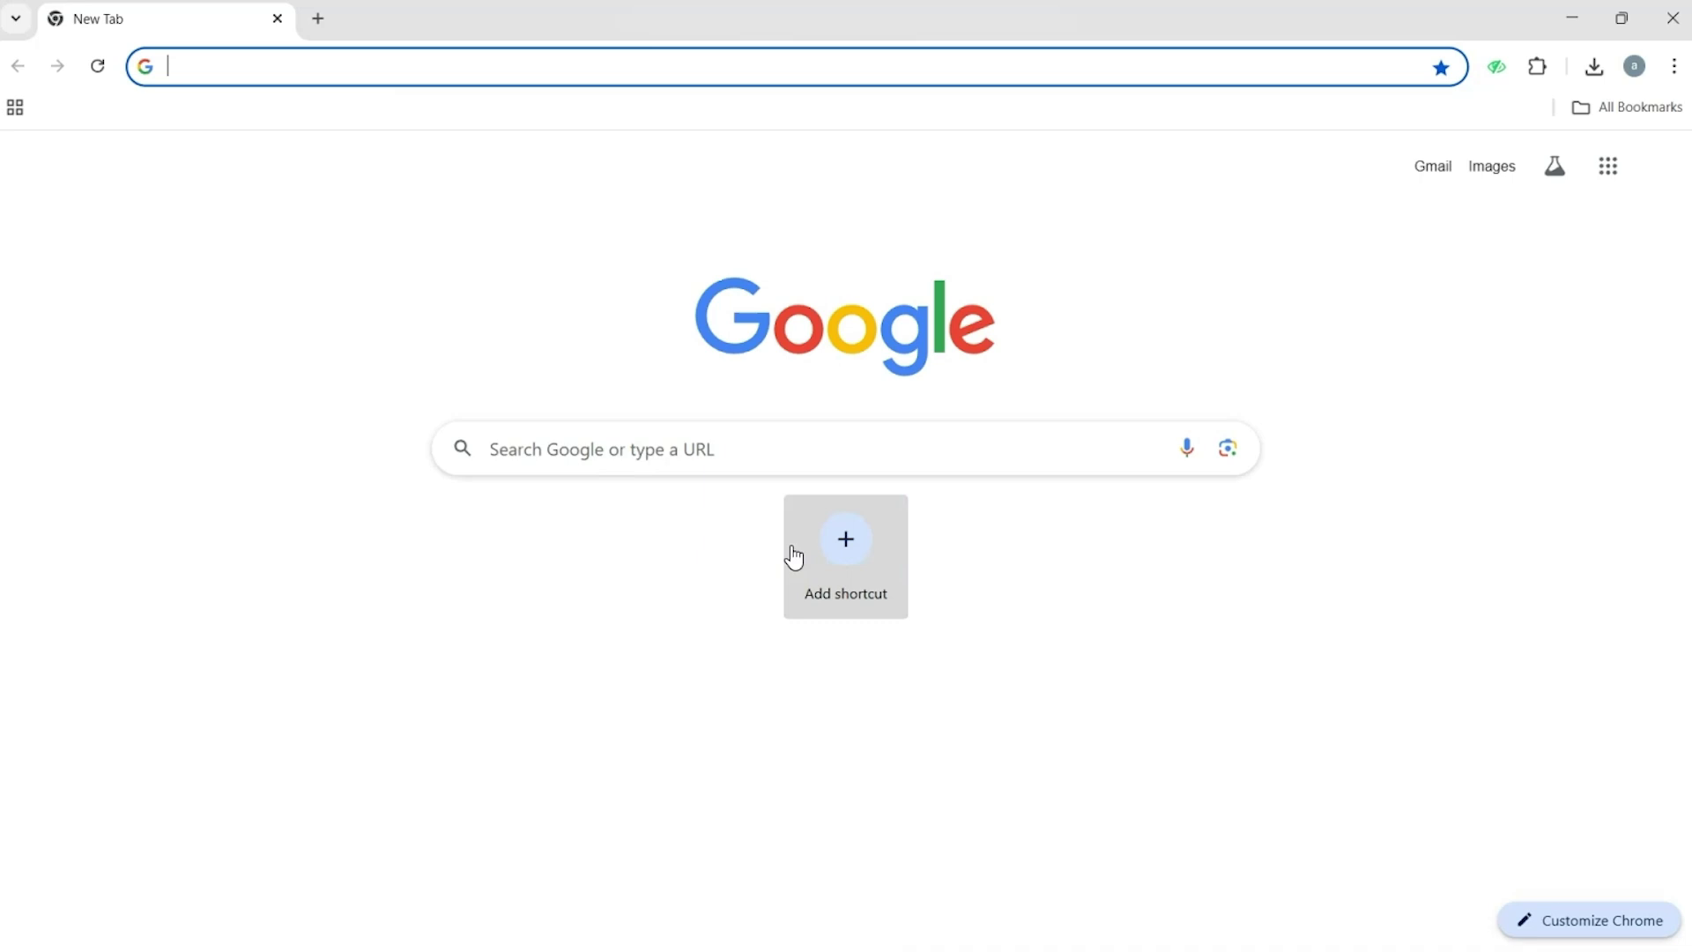
Search Google for 'LostMyPass' and go to the lostmypass.com website
{"action": "left_click", "coordinate": [711, 451]}
{"action": "type", "text": "LostMyPass"}
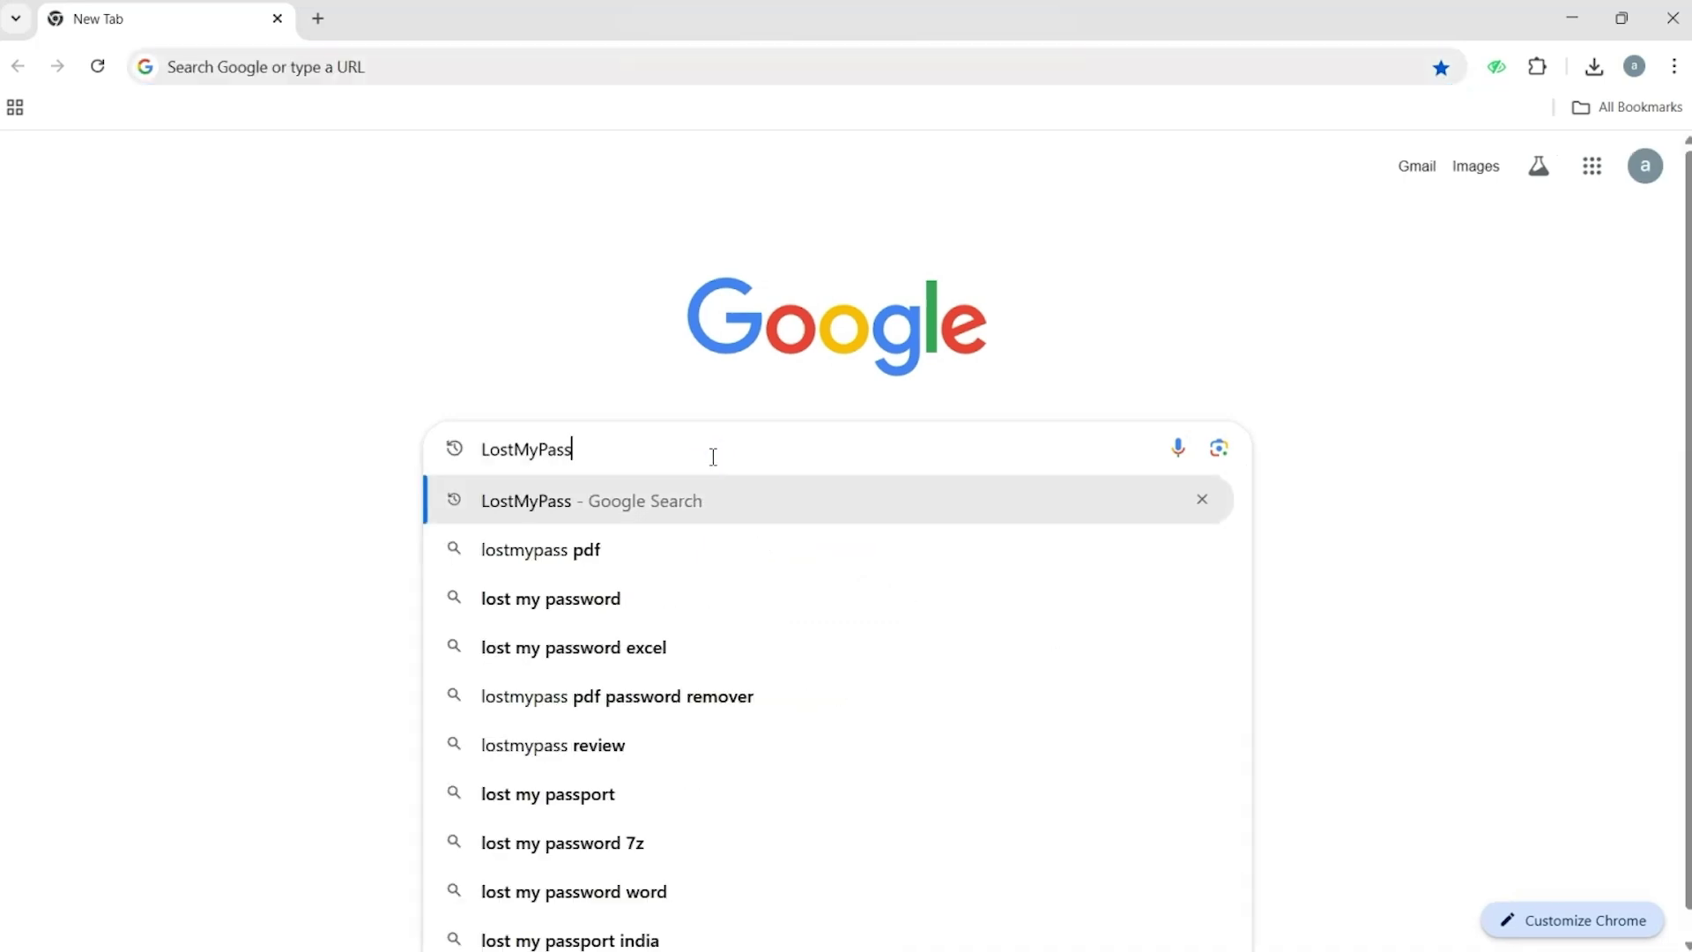
{"action": "key", "text": "Return"}
{"action": "left_click", "coordinate": [388, 312]}
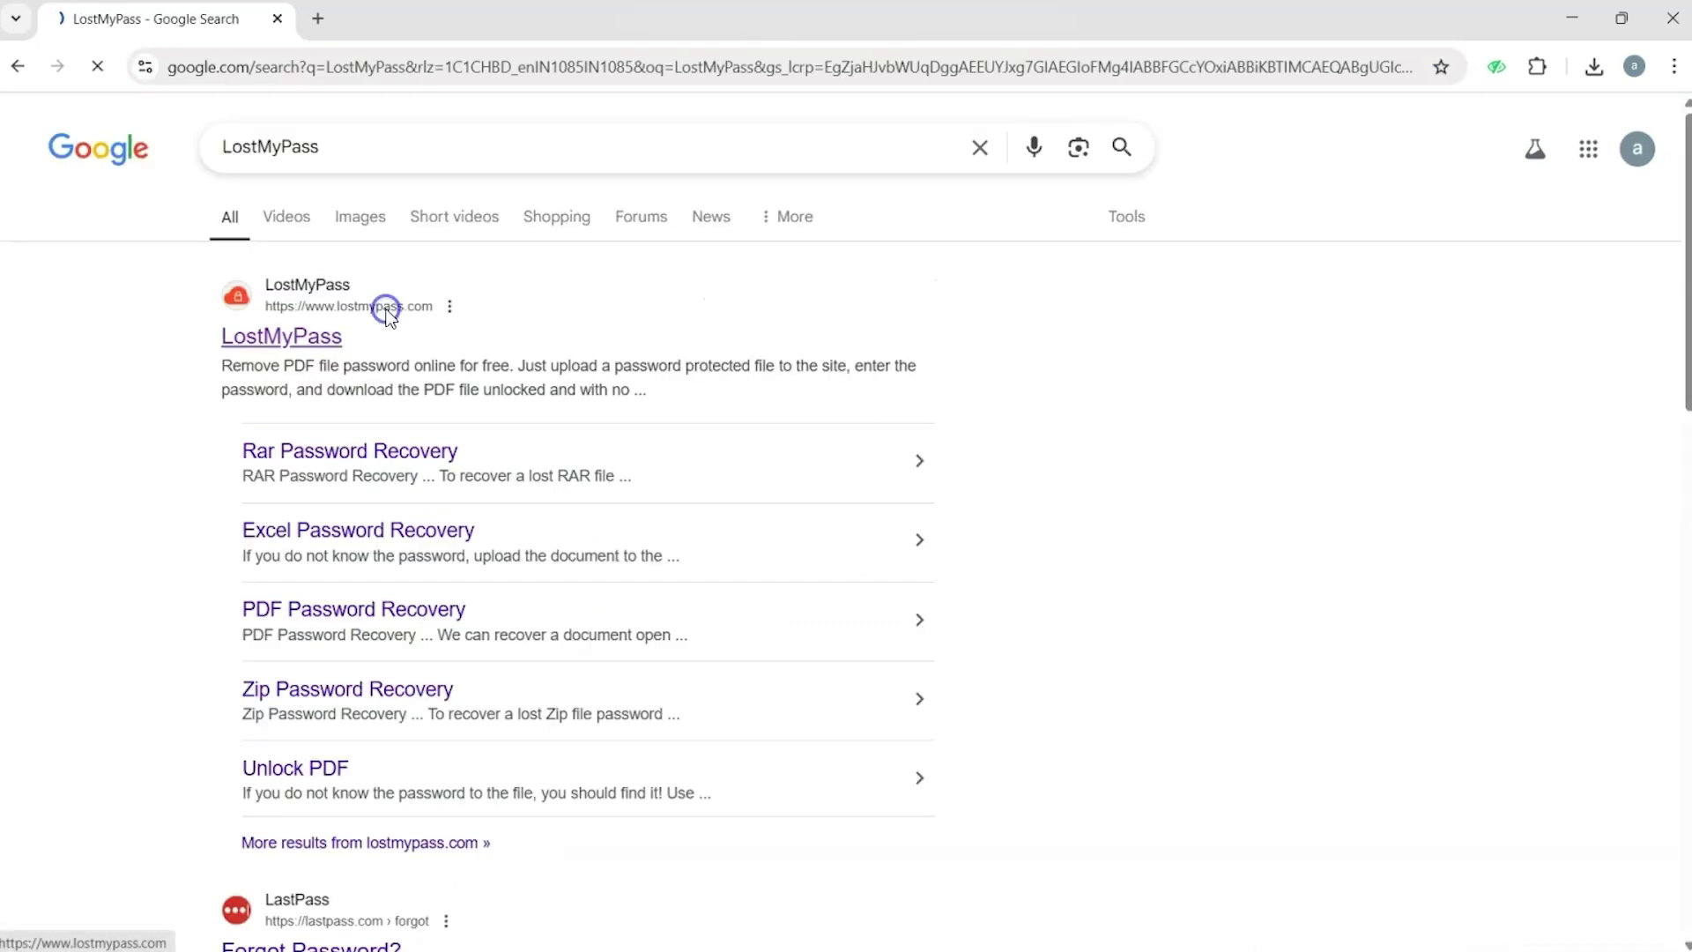
Open the Password Recovery Online page and bring up the file picker to upload sample.pdf
{"action": "left_click", "coordinate": [1388, 146]}
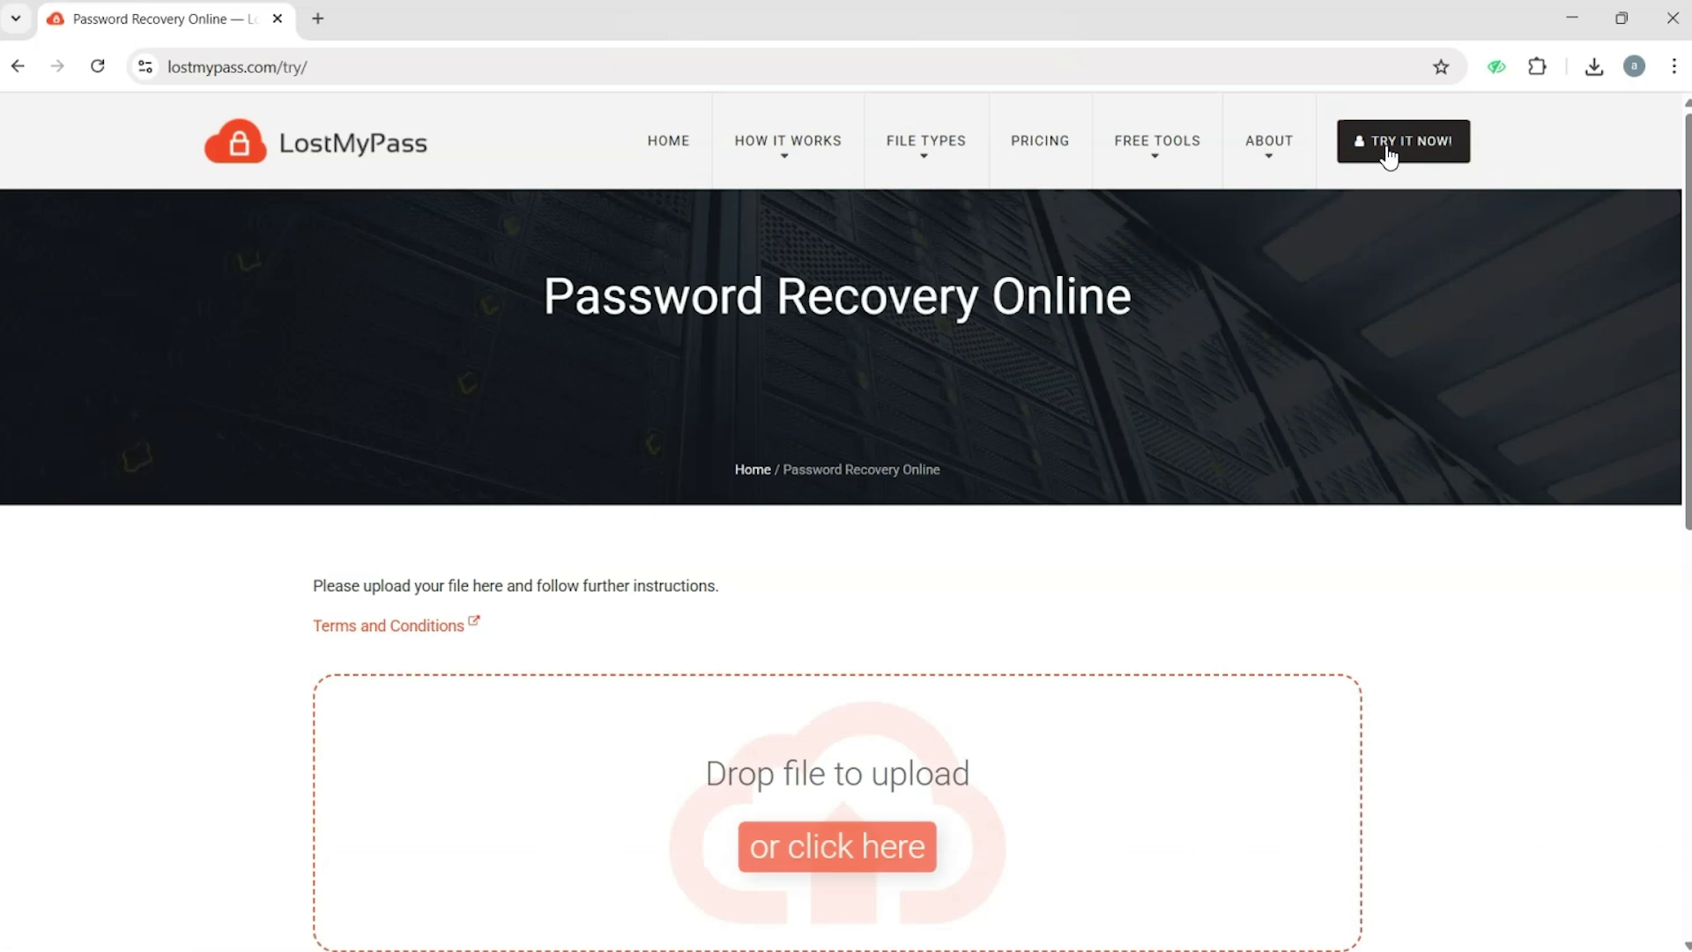
{"action": "scroll", "coordinate": [914, 653], "scroll_direction": "down", "scroll_amount": 3}
{"action": "left_click", "coordinate": [796, 518]}
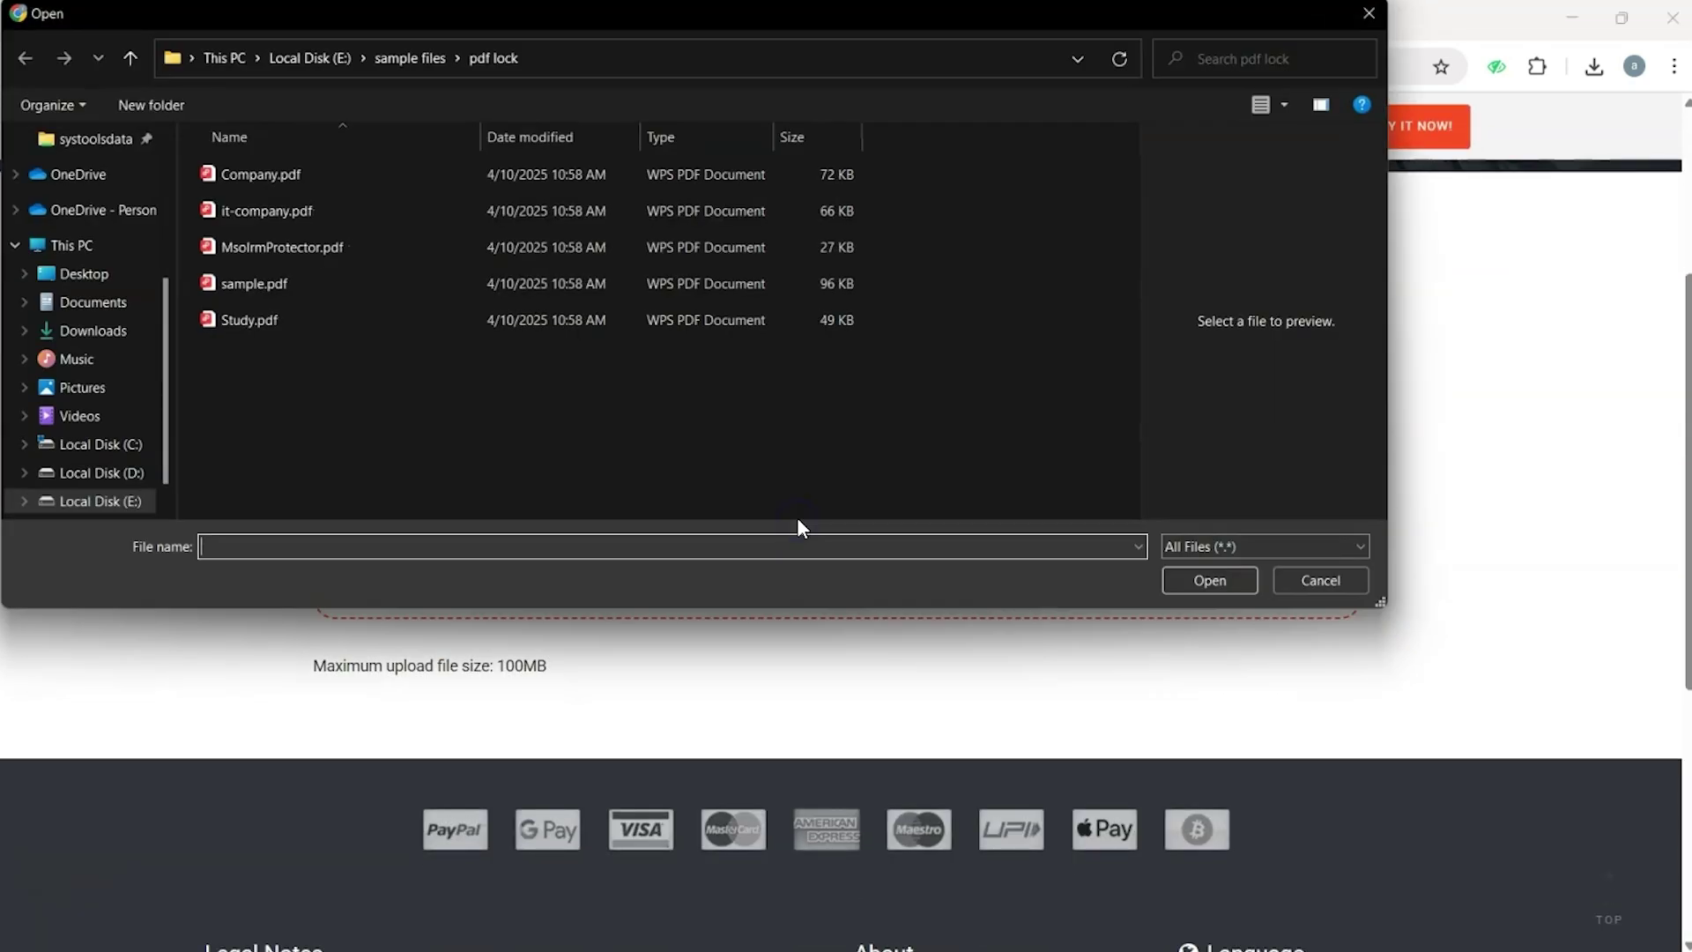
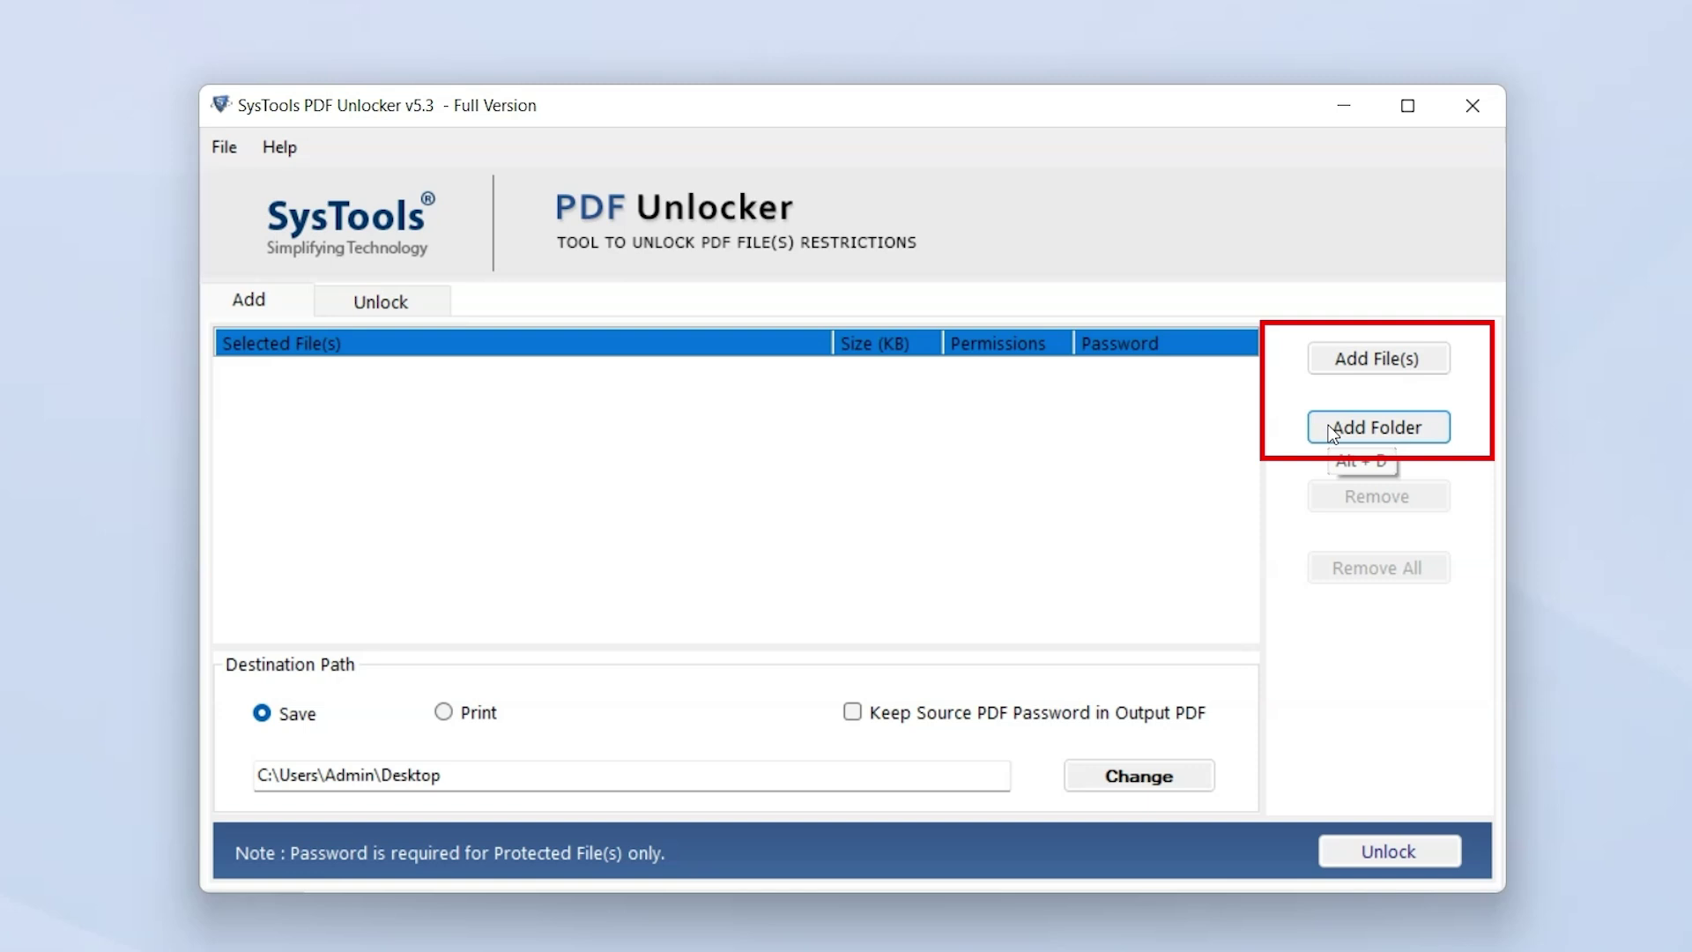
Add all five PDFs from the D:\pdf folder to the unlock list
{"action": "left_click", "coordinate": [1346, 358]}
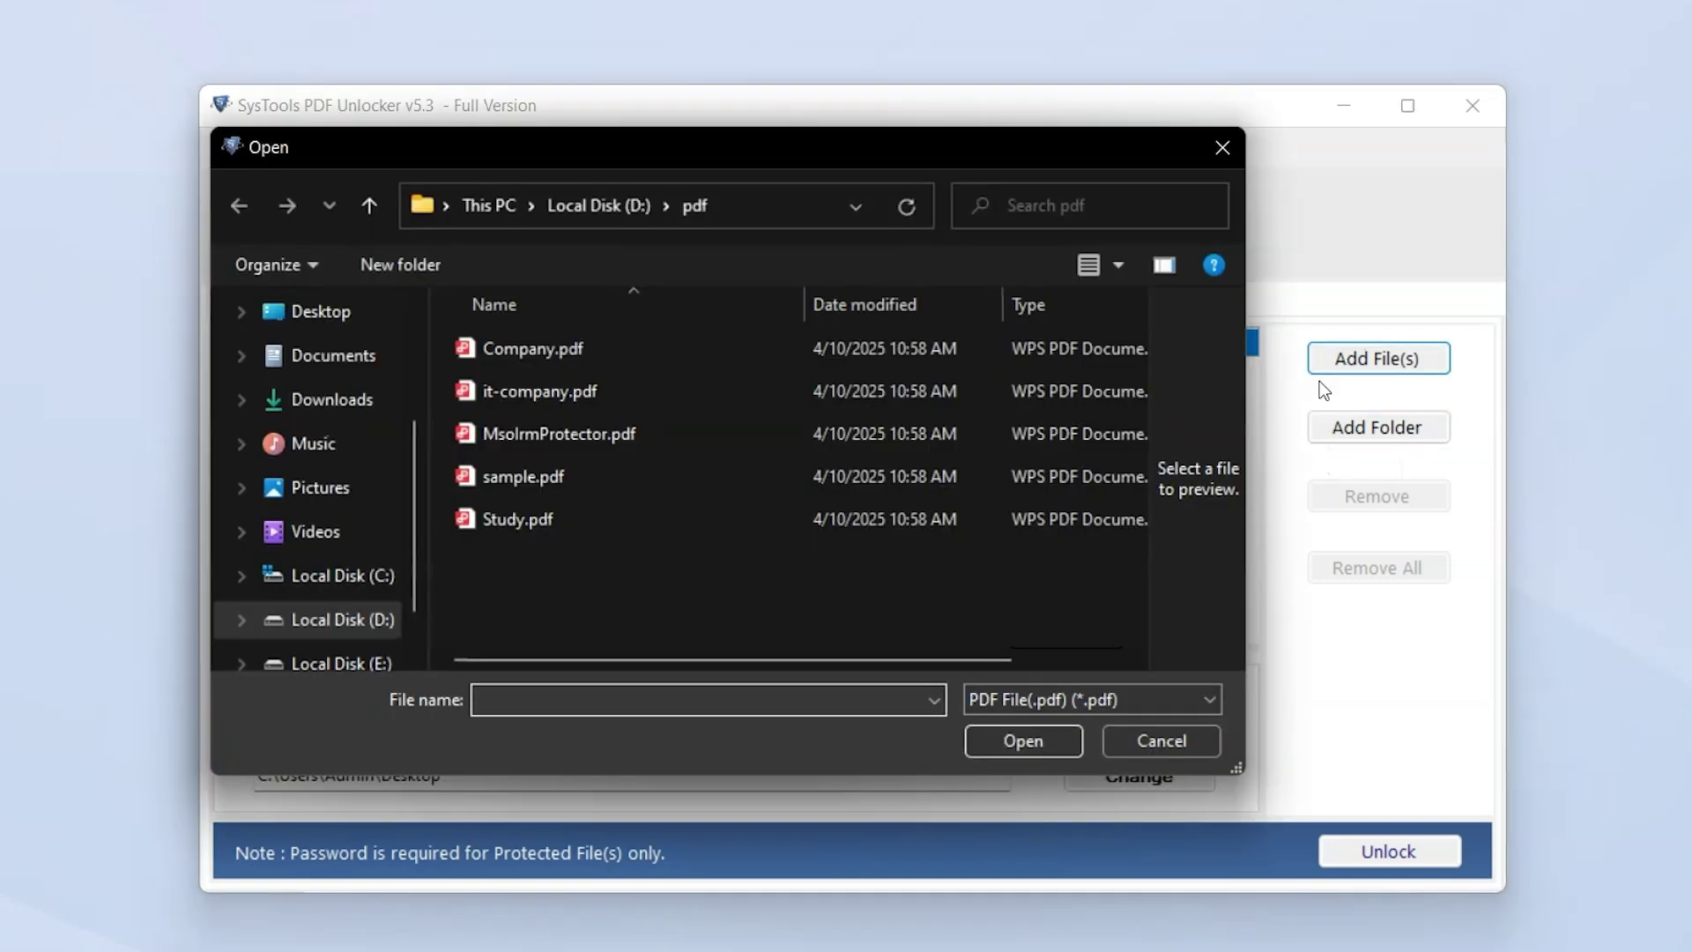
{"action": "left_click_drag", "start_coordinate": [728, 585], "coordinate": [532, 321]}
{"action": "left_click", "coordinate": [1001, 740]}
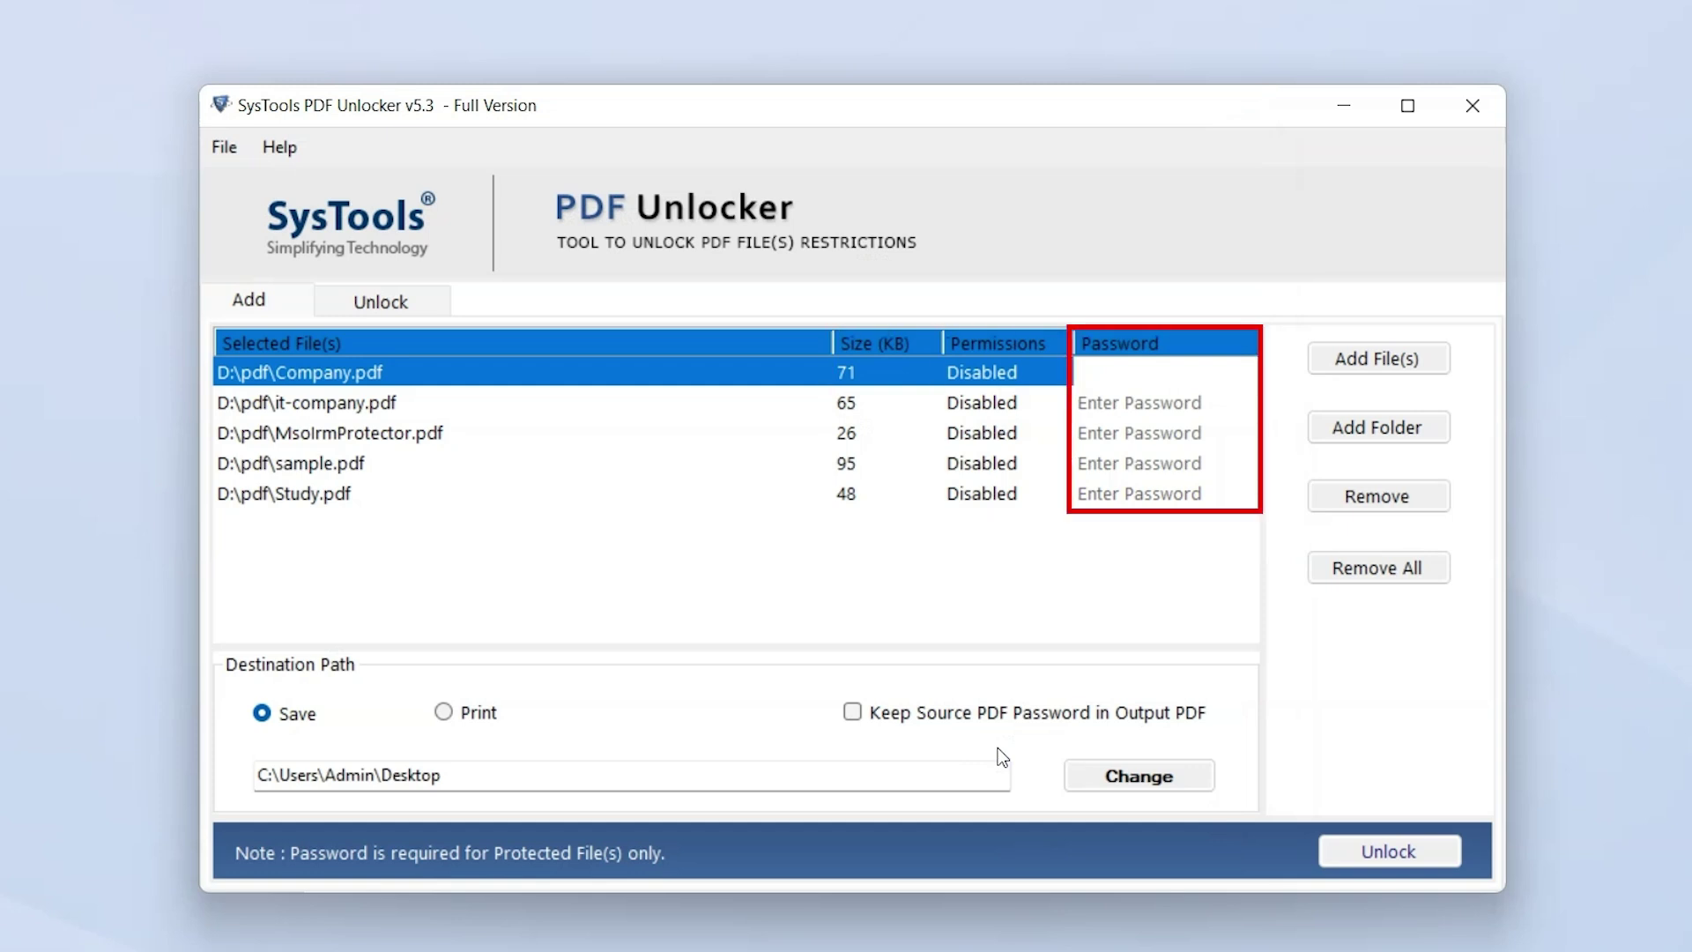
Enter the password for each listed PDF, including it-company.pdf, MsoIrmProtector.pdf, sample.pdf and Study.pdf
{"action": "type", "text": "1234"}
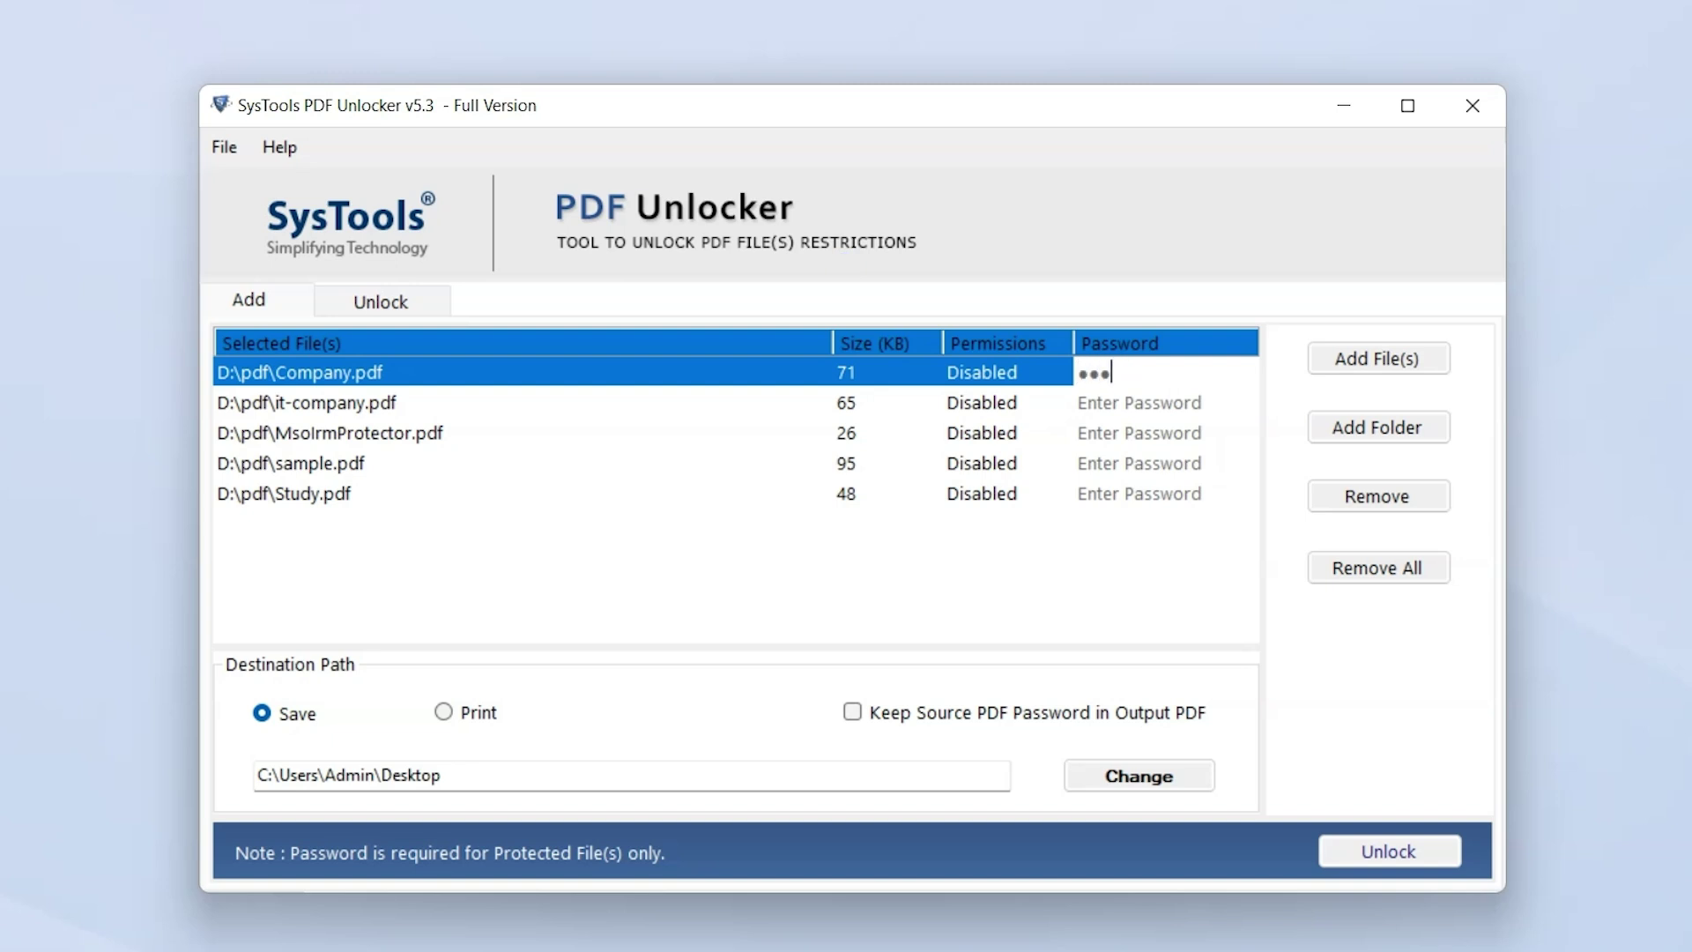
{"action": "left_click", "coordinate": [1110, 403]}
{"action": "type", "text": "1234"}
{"action": "left_click", "coordinate": [1217, 432]}
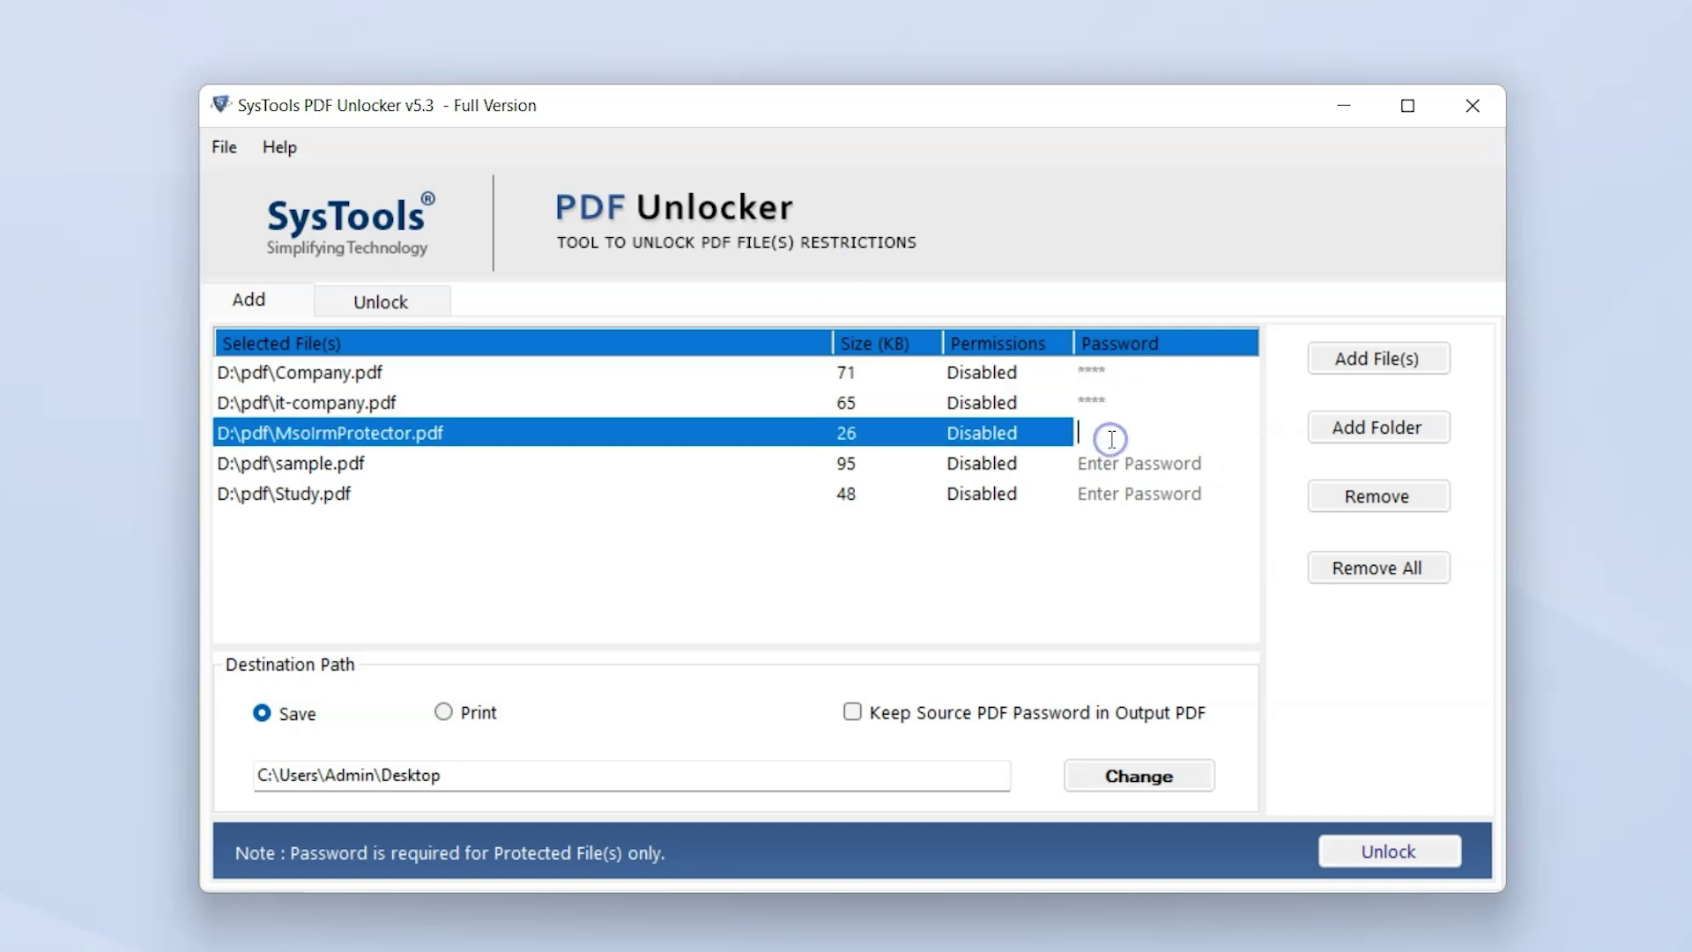
{"action": "type", "text": "1234"}
{"action": "left_click", "coordinate": [1219, 460]}
{"action": "type", "text": "1234"}
{"action": "key", "text": "Return"}
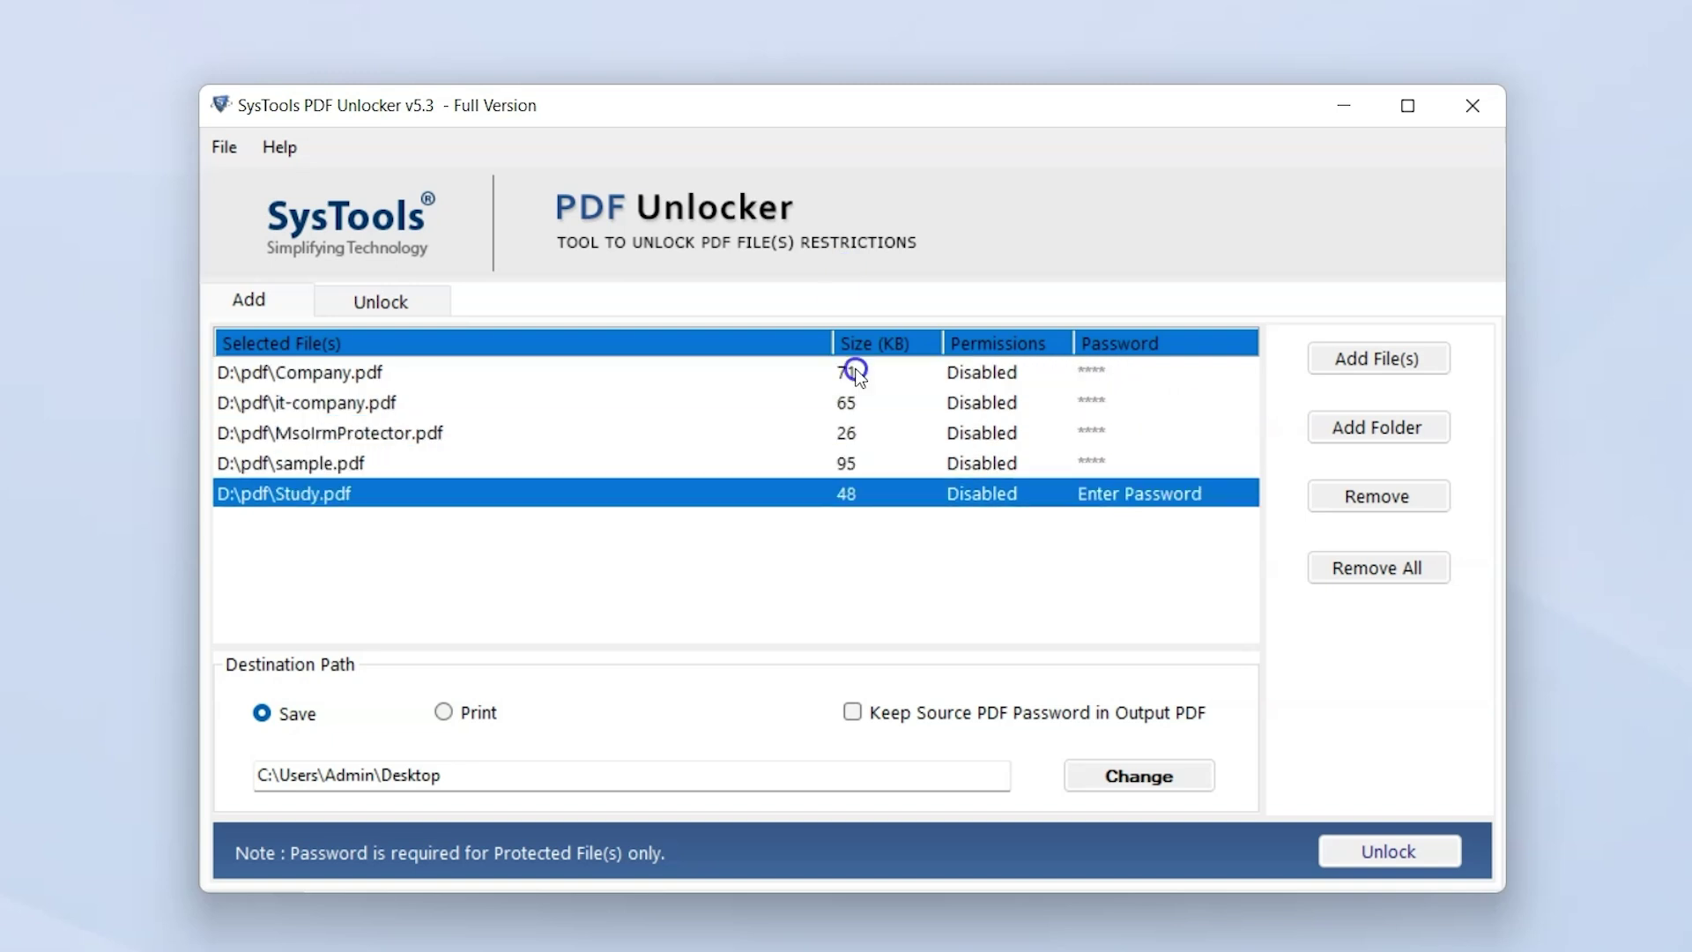
{"action": "type", "text": "1234"}
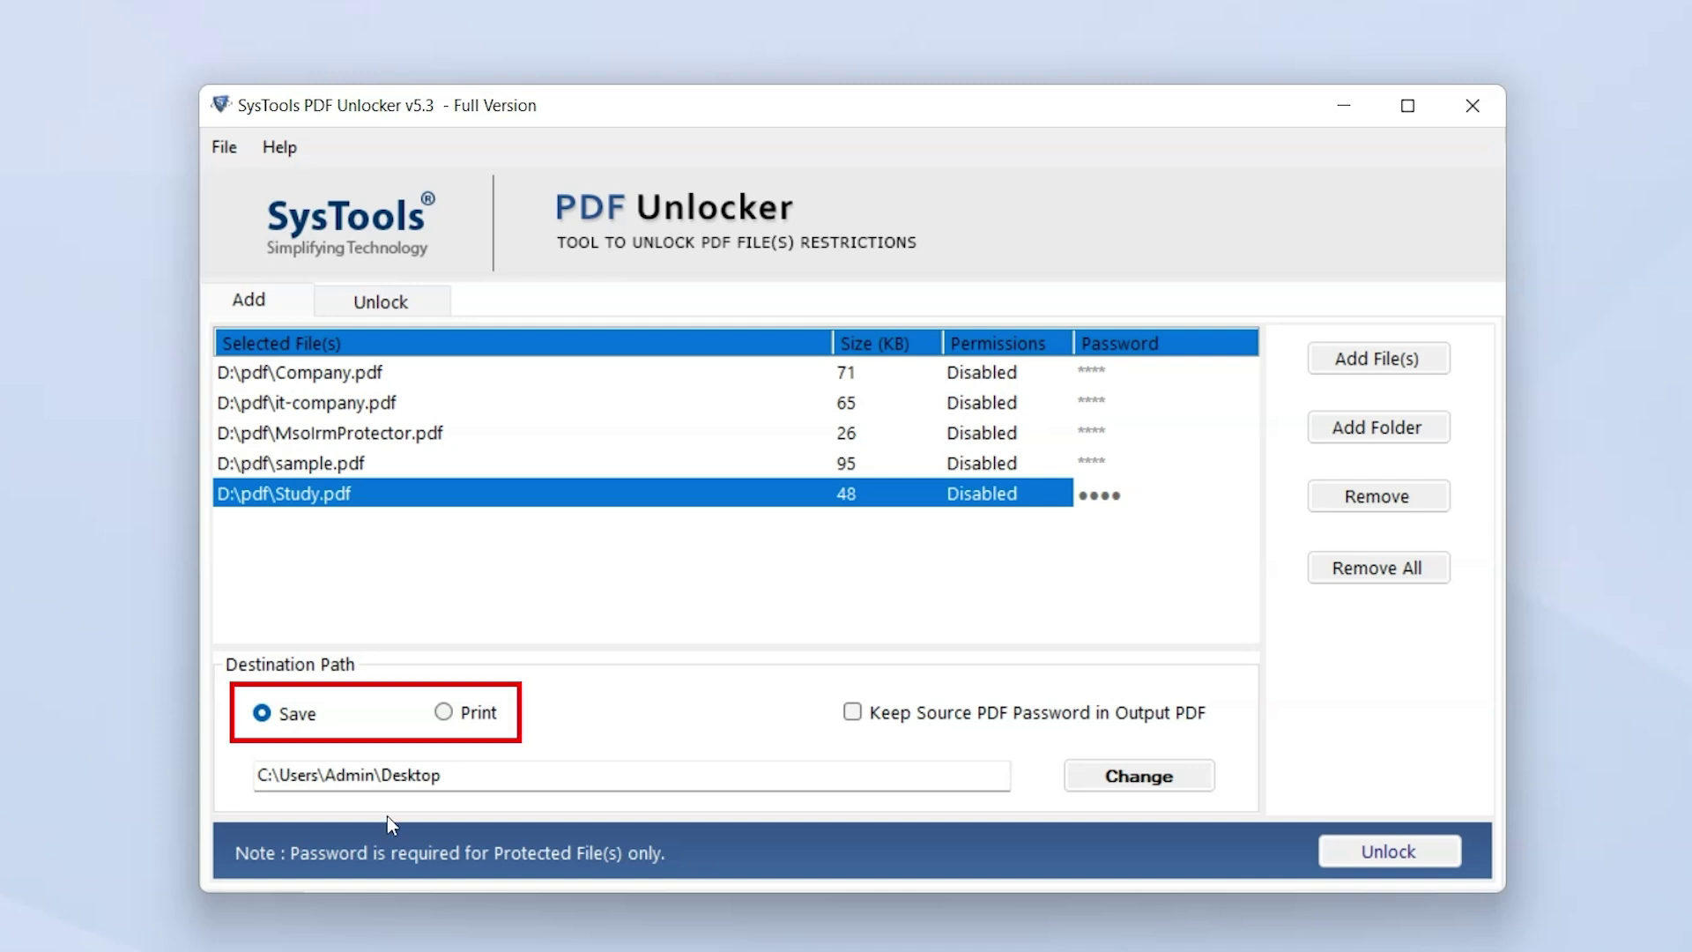
Finish Study.pdf's password and leave Keep Source PDF Password unchecked
{"action": "left_click", "coordinate": [259, 710]}
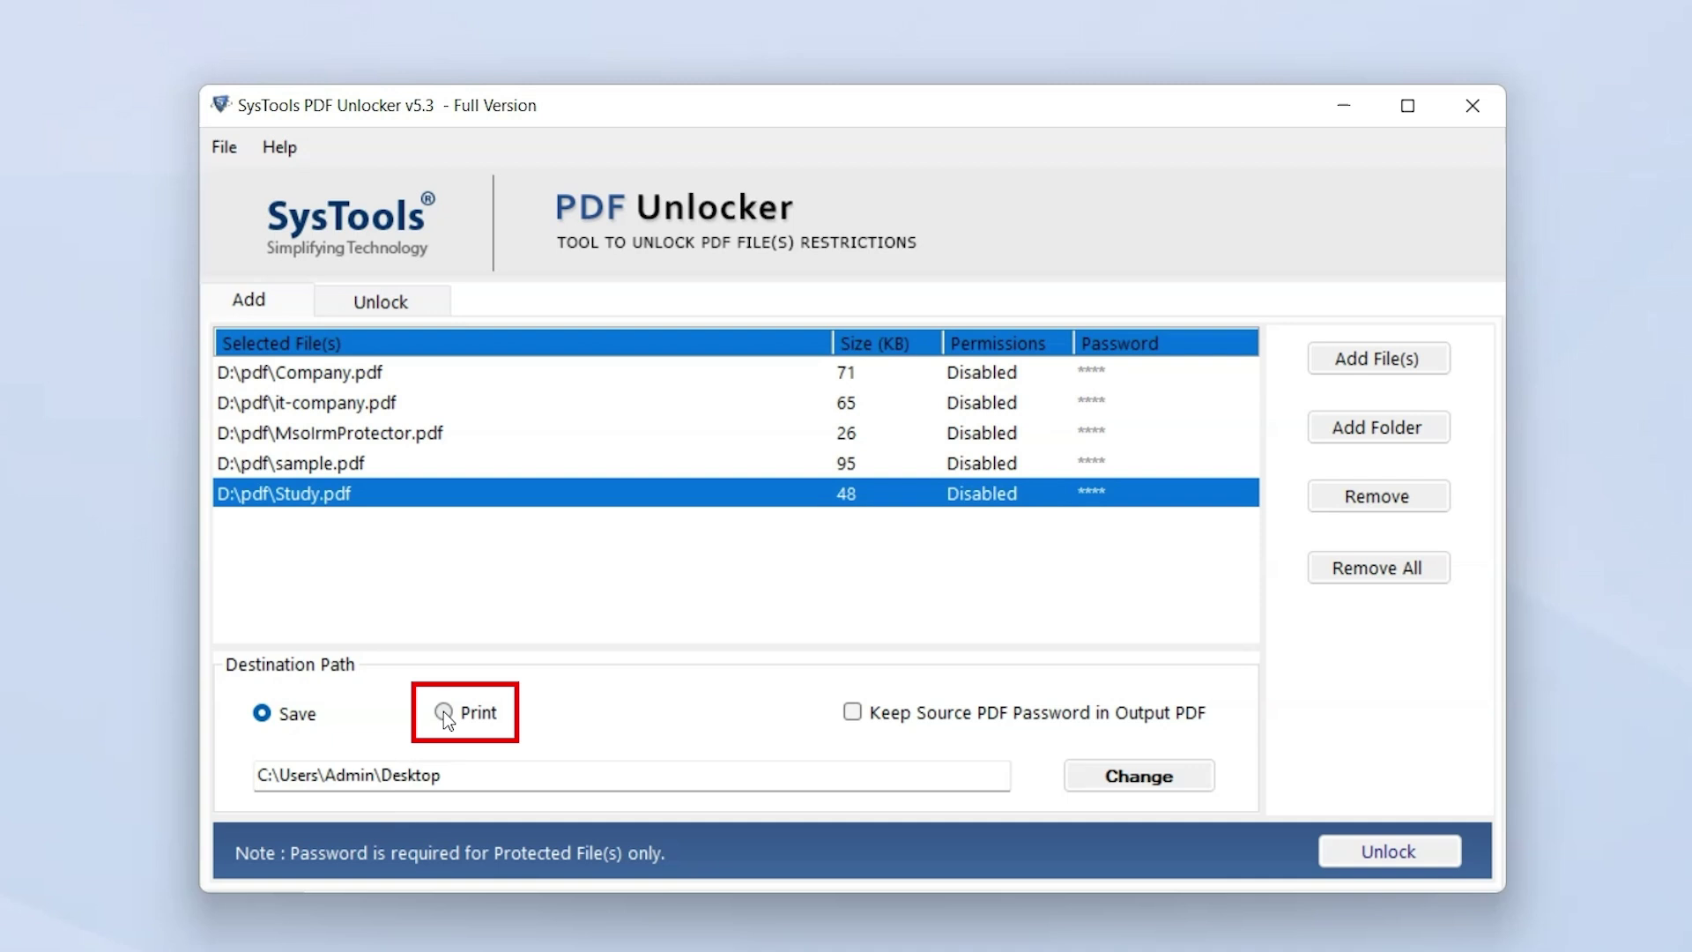
{"action": "left_click", "coordinate": [852, 712]}
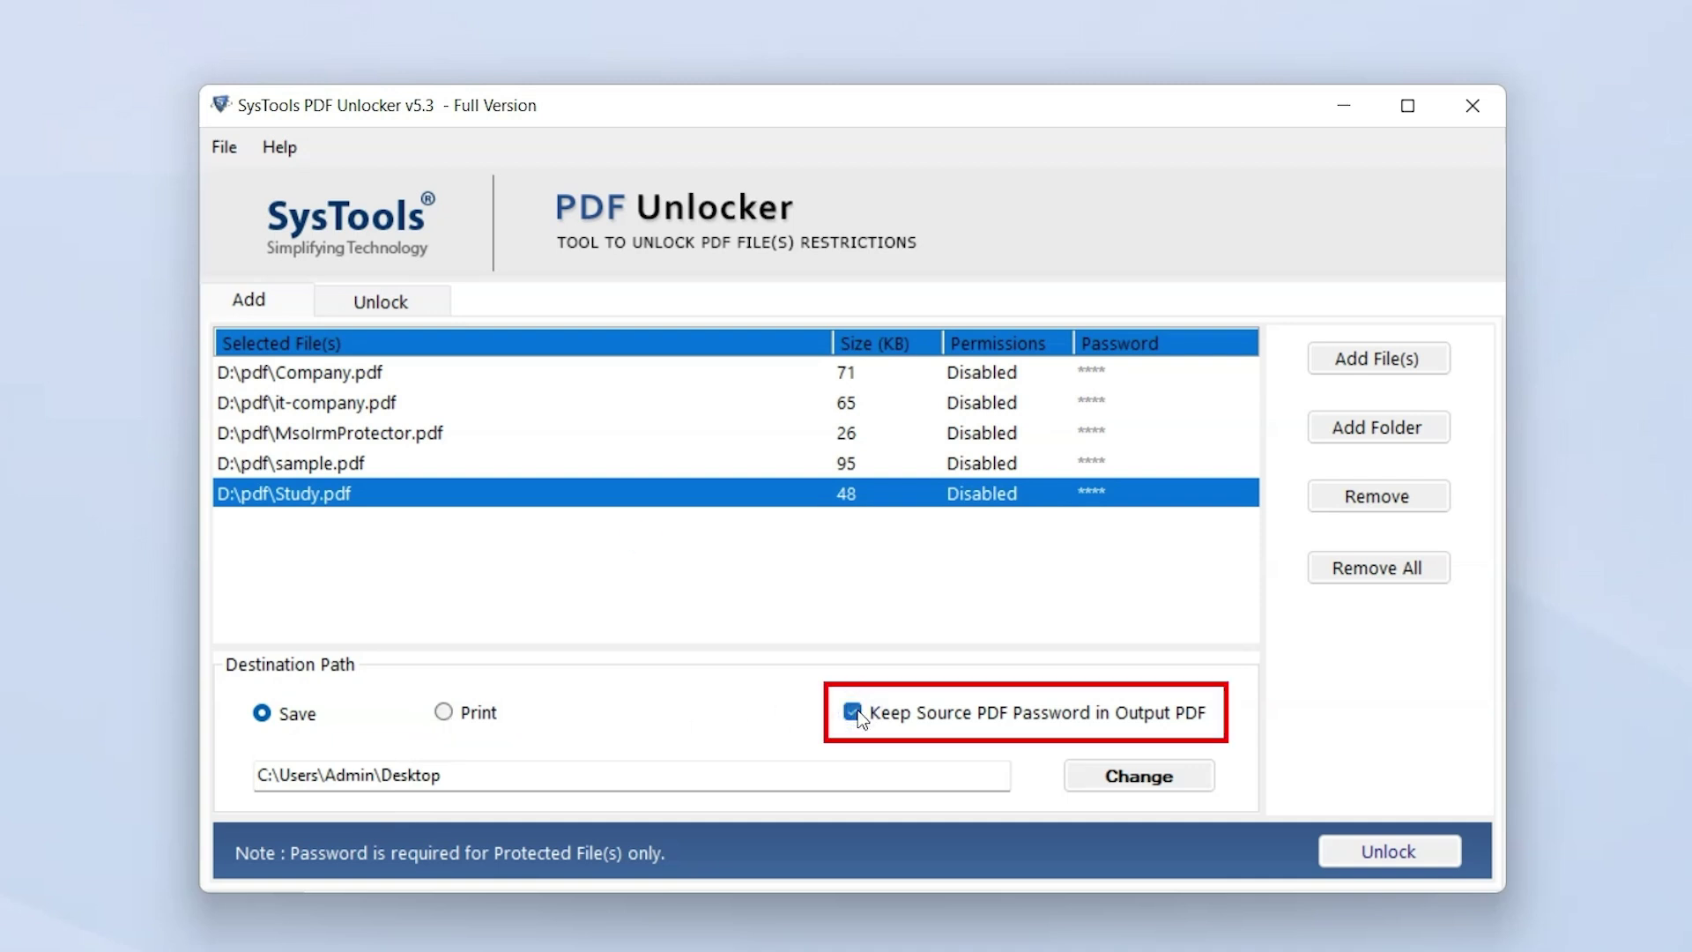
{"action": "left_click", "coordinate": [853, 712]}
Set the destination path to D:\output data
{"action": "left_click", "coordinate": [1115, 780]}
{"action": "left_click", "coordinate": [657, 481]}
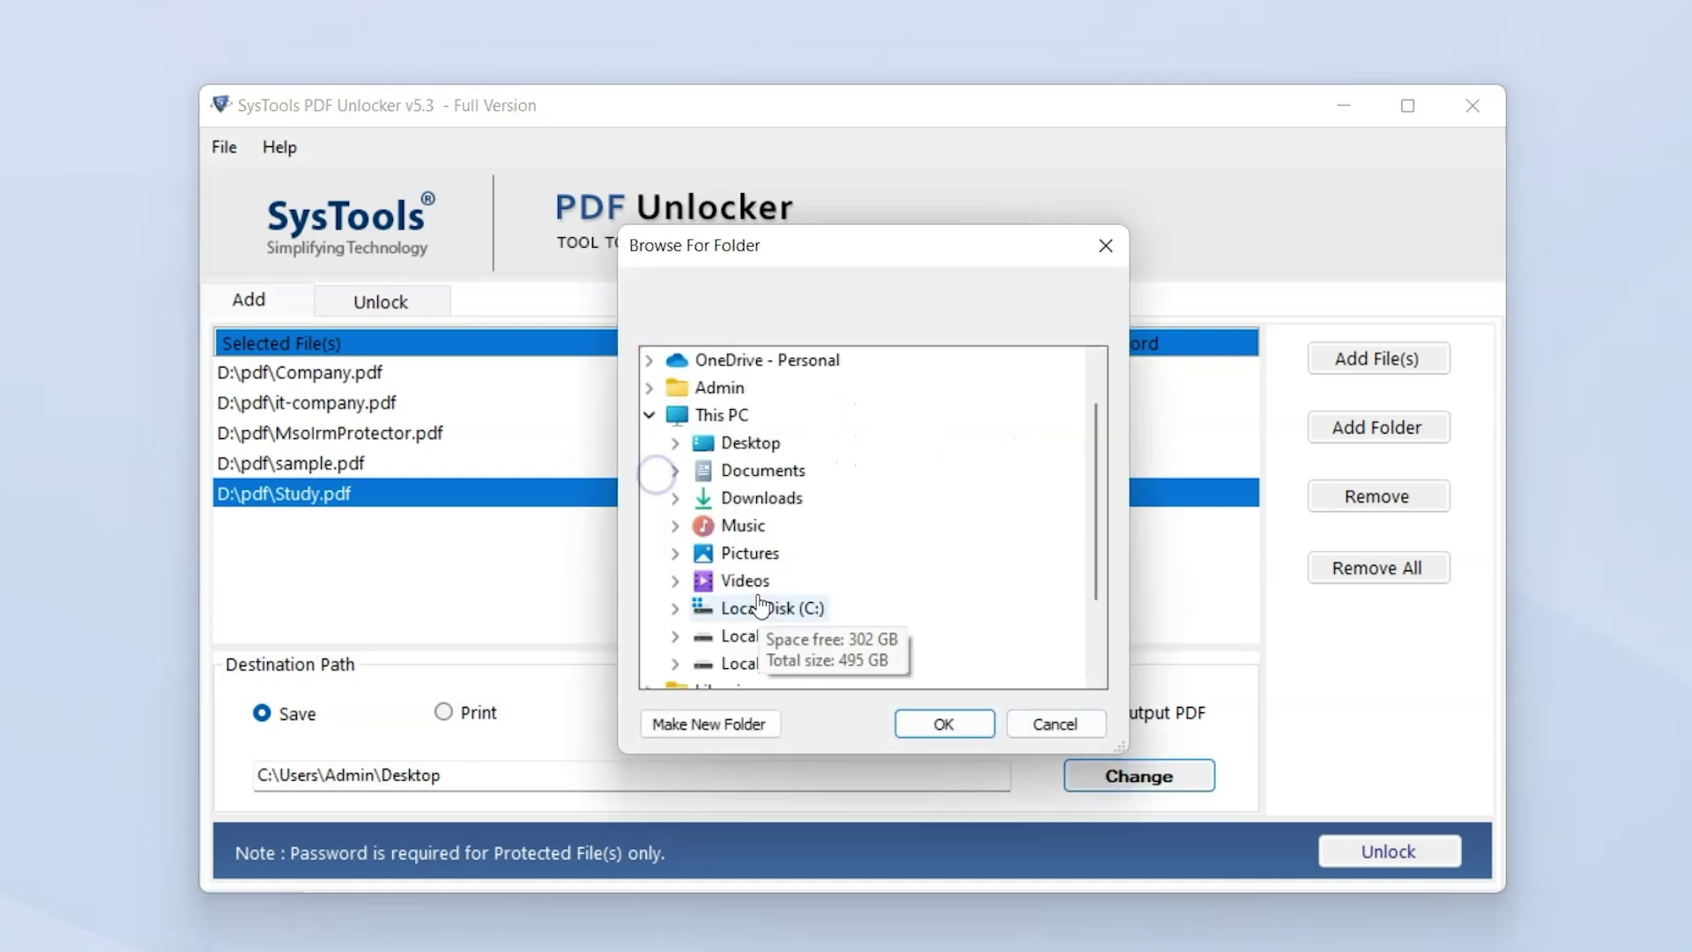
{"action": "left_click", "coordinate": [675, 635]}
{"action": "left_click", "coordinate": [772, 638]}
{"action": "left_click", "coordinate": [944, 724]}
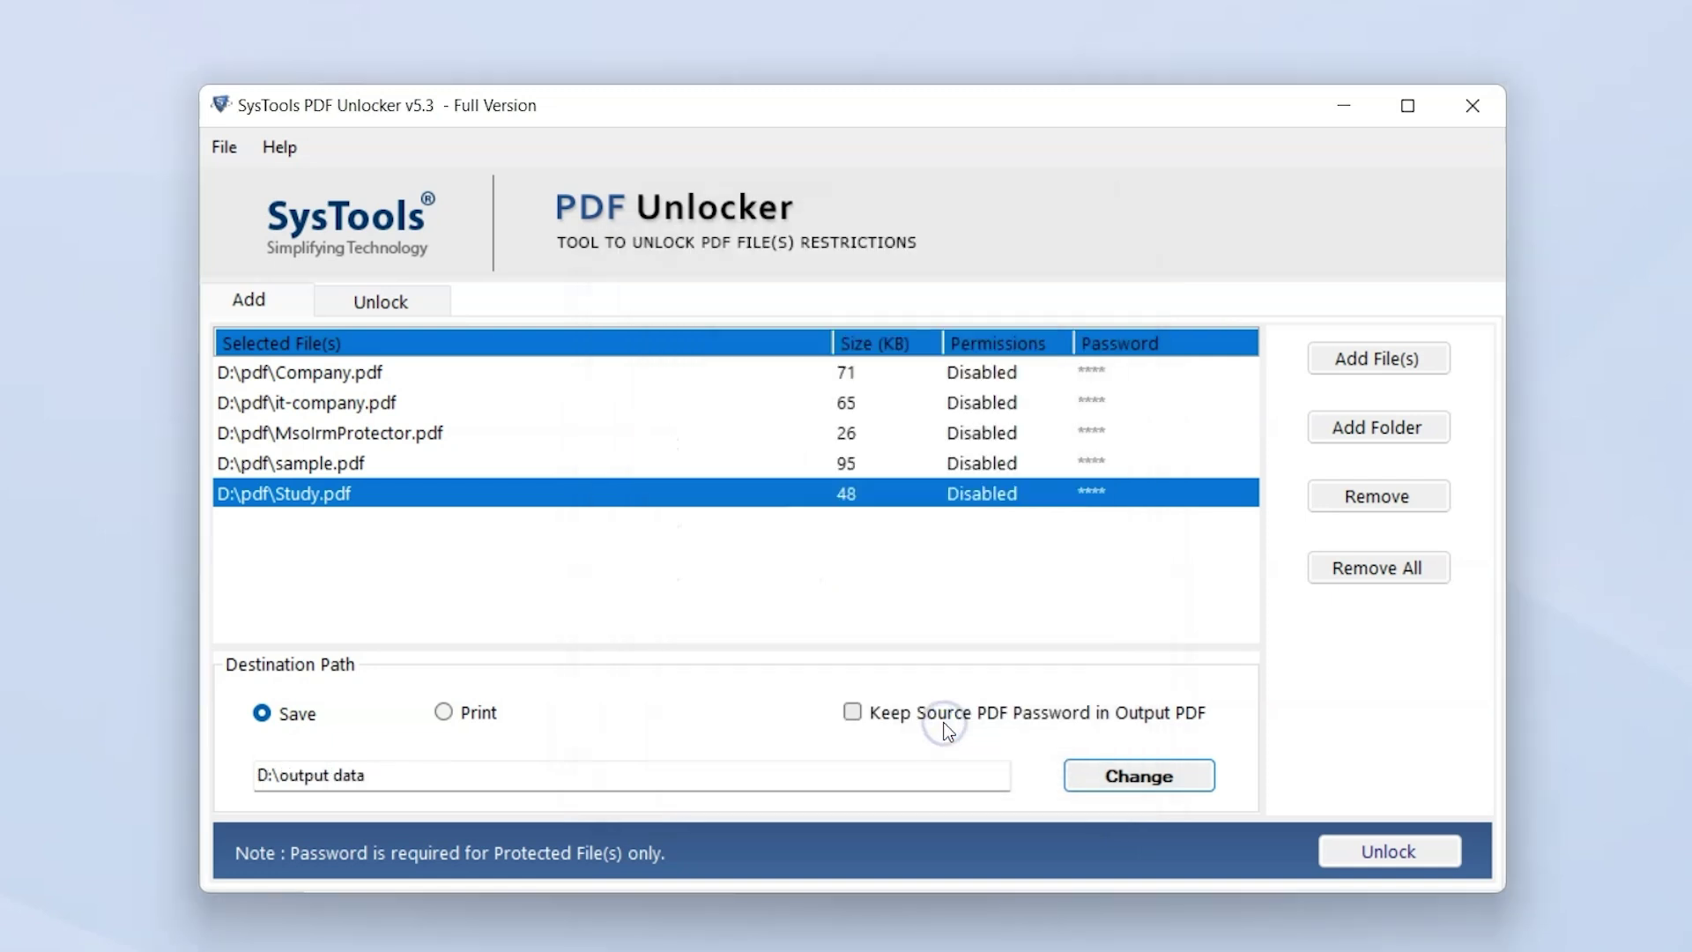
Unlock the five PDFs, dismiss the success message, and open D:\output data in File Explorer
{"action": "left_click", "coordinate": [1378, 852]}
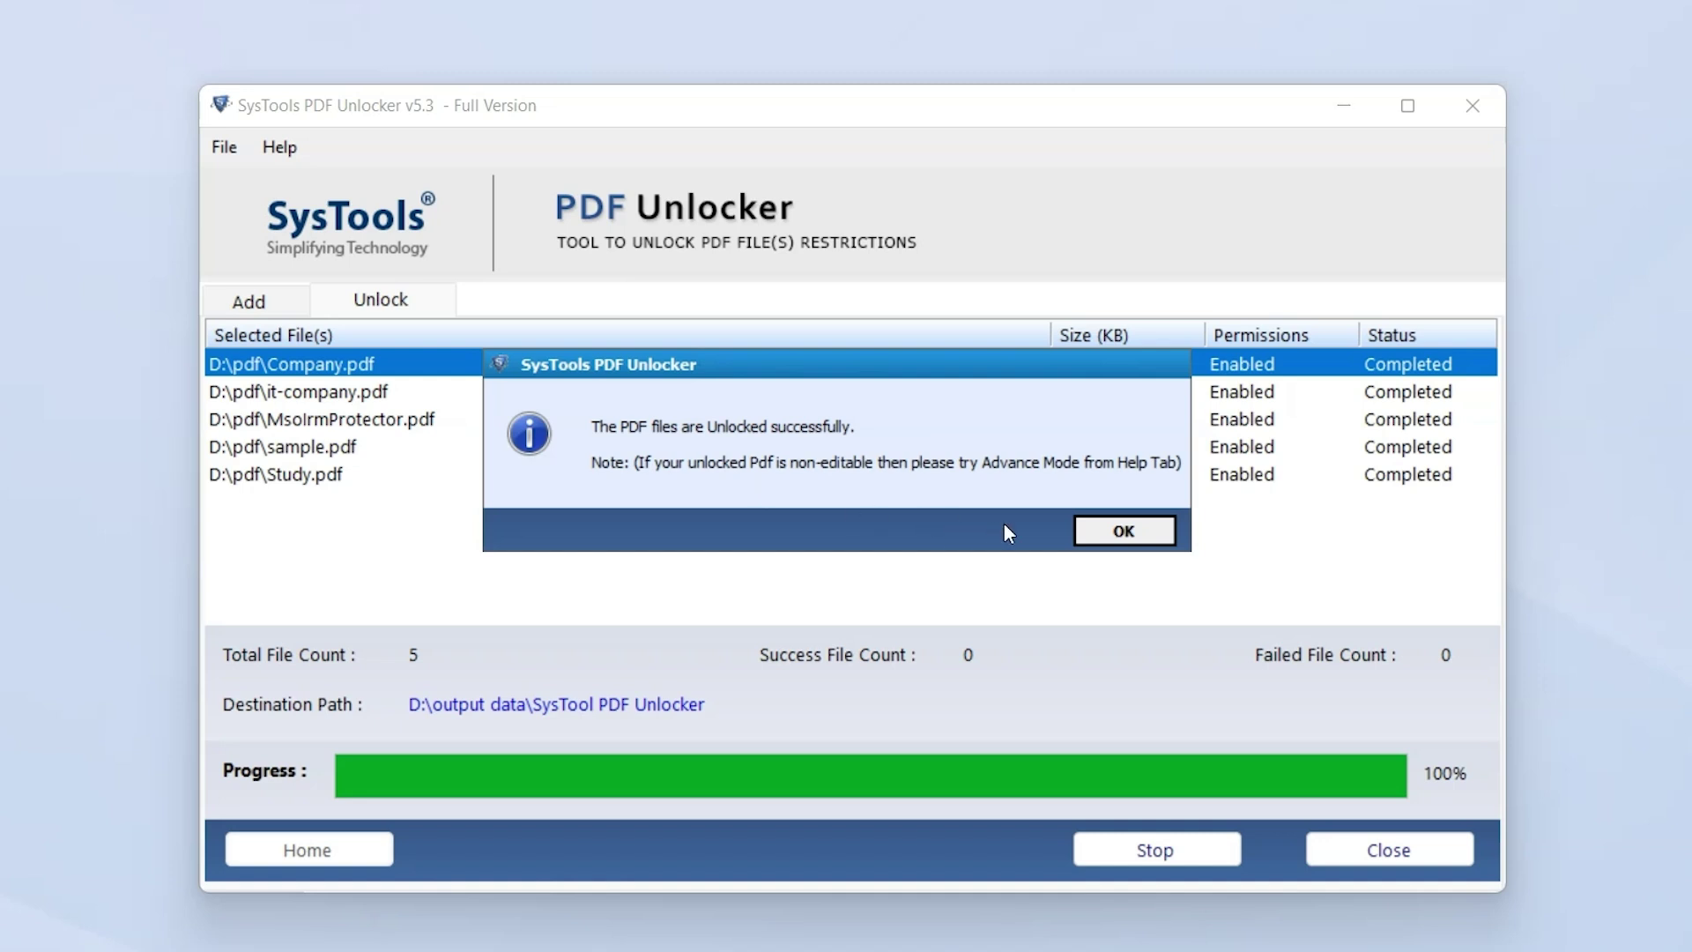
{"action": "left_click", "coordinate": [1109, 539]}
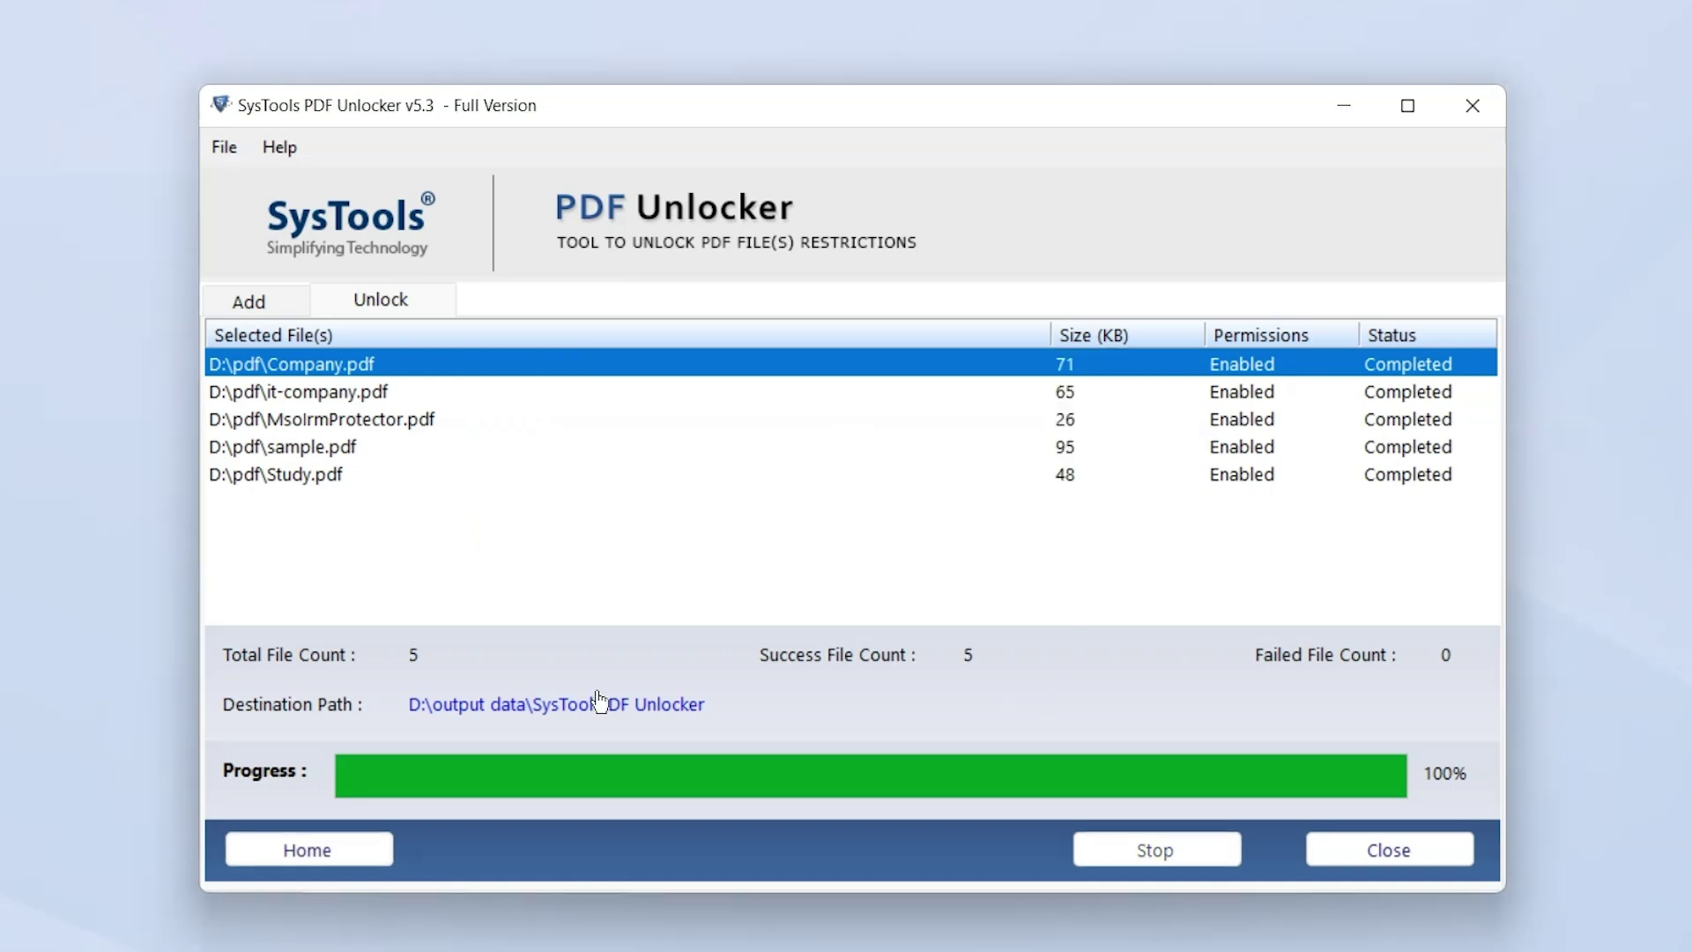
{"action": "left_click", "coordinate": [591, 710]}
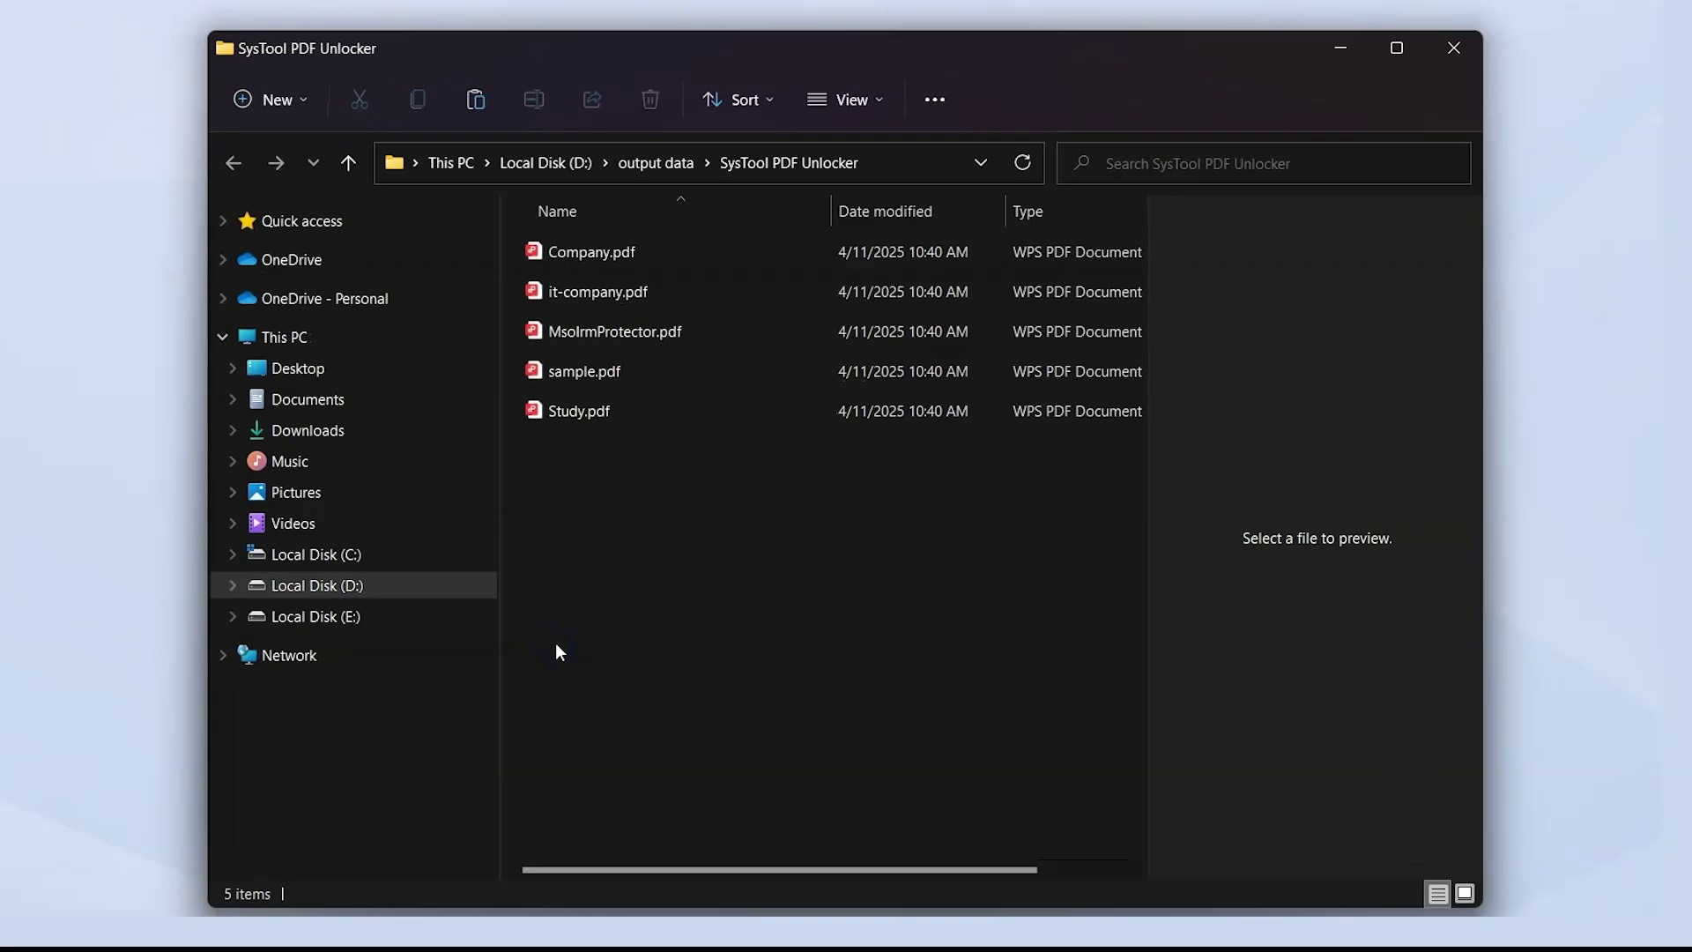